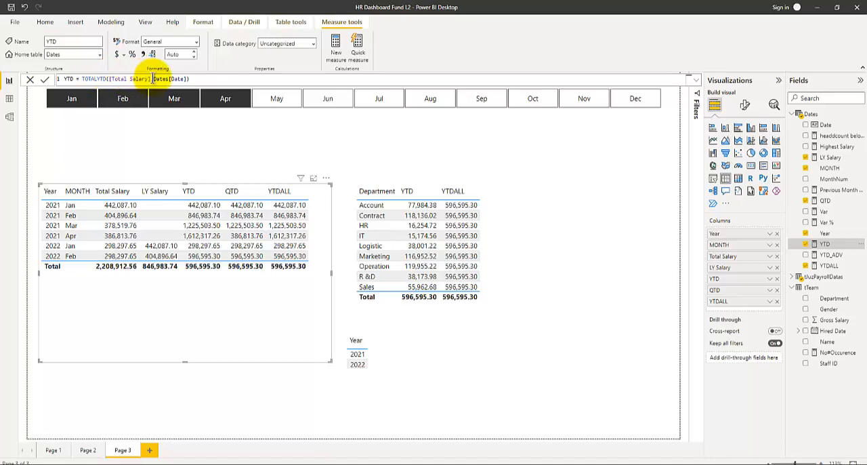
Move the month slicer down so that it sits closer above the two salary tables.
type(",")
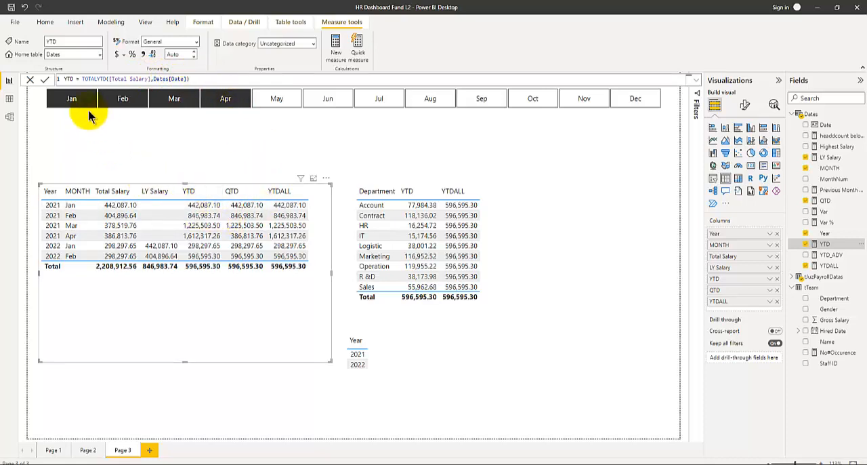
left_click(330, 122)
left_click_drag(325, 116, 315, 140)
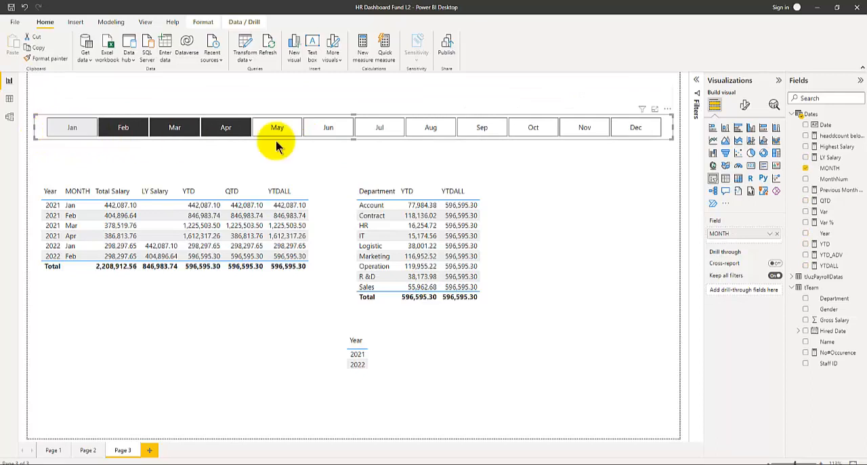
Filter the report to Jan only in the month slicer and to 2021 in the Year table.
left_click(70, 130)
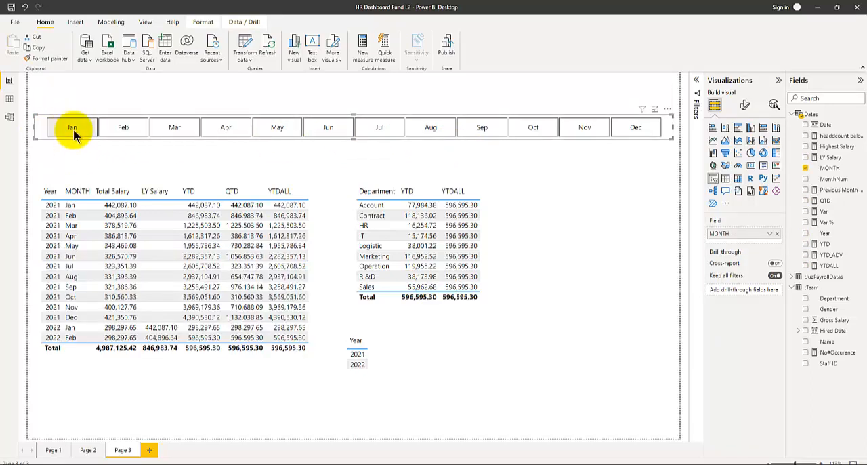
left_click(74, 133)
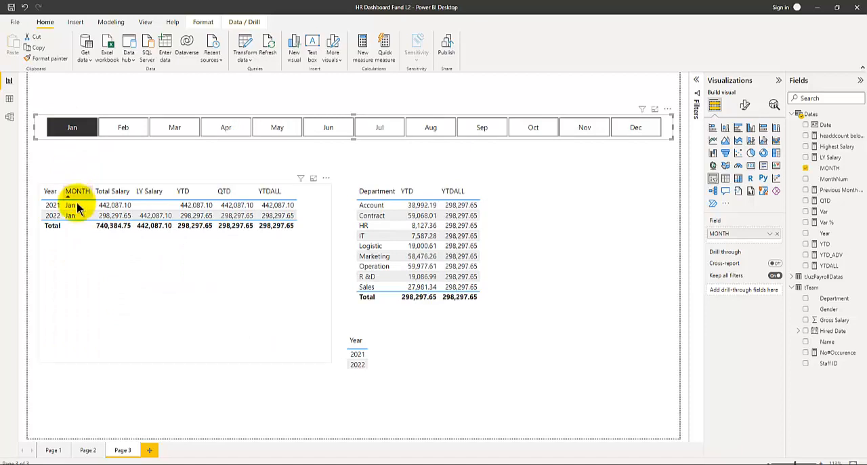
left_click(359, 358)
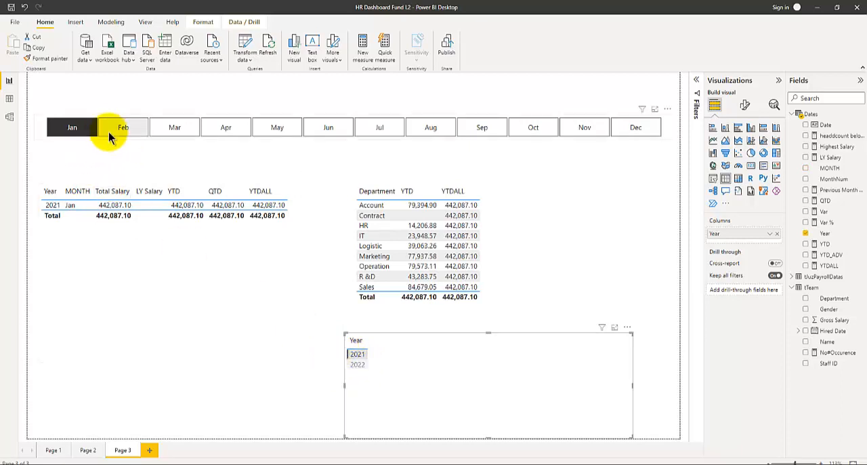
Shrink the Year table and place it beside the Jan end of the month slicer, resizing the slicer to make room.
left_click_drag(425, 313, 102, 272)
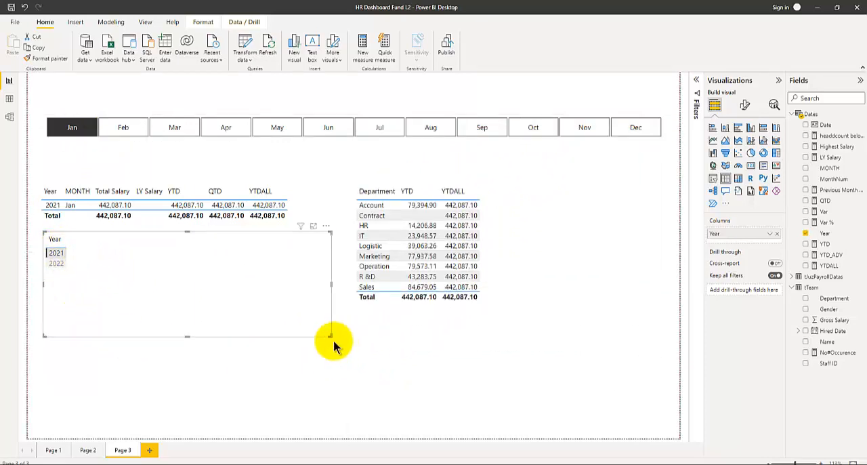
left_click_drag(325, 334, 45, 148)
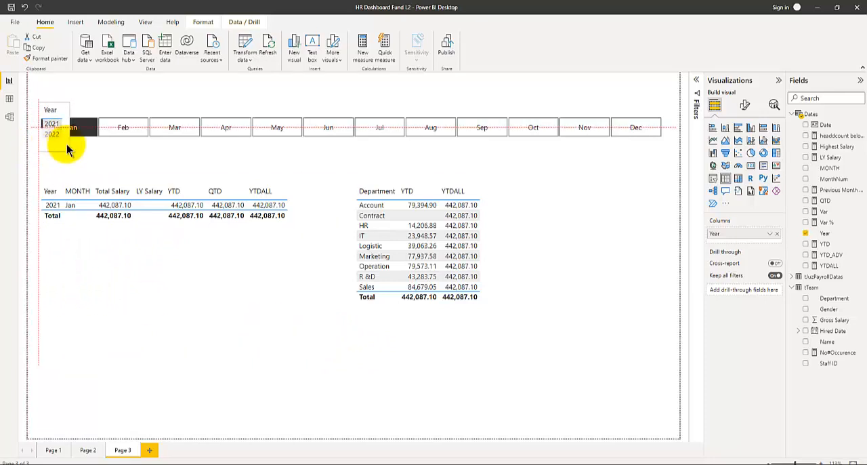
left_click(119, 148)
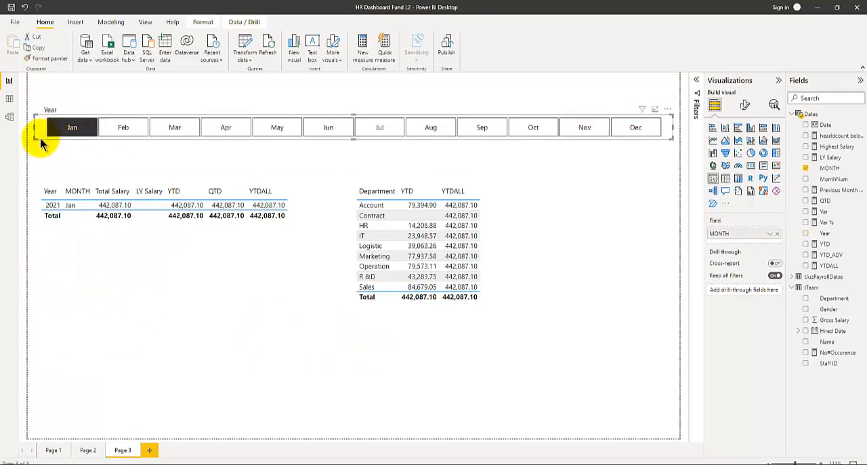
left_click_drag(38, 139, 72, 154)
left_click_drag(72, 113, 71, 102)
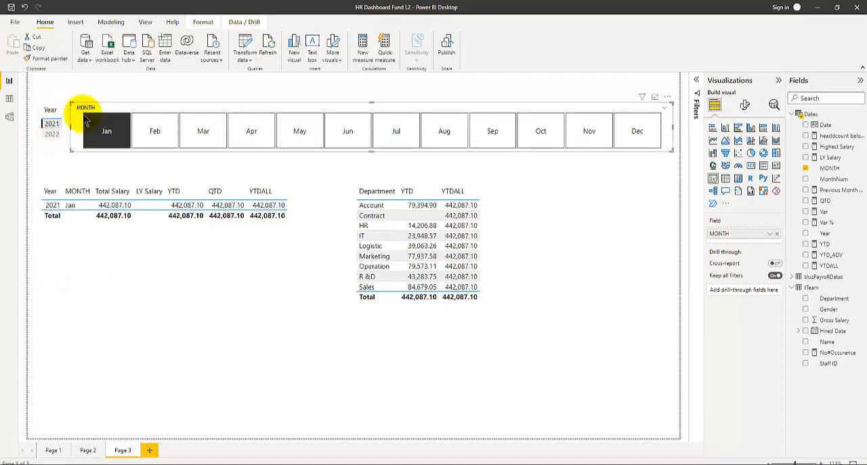
Add Feb and Mar to the month slicer selection while keeping the report filtered to 2021.
left_click(49, 124)
left_click(50, 124)
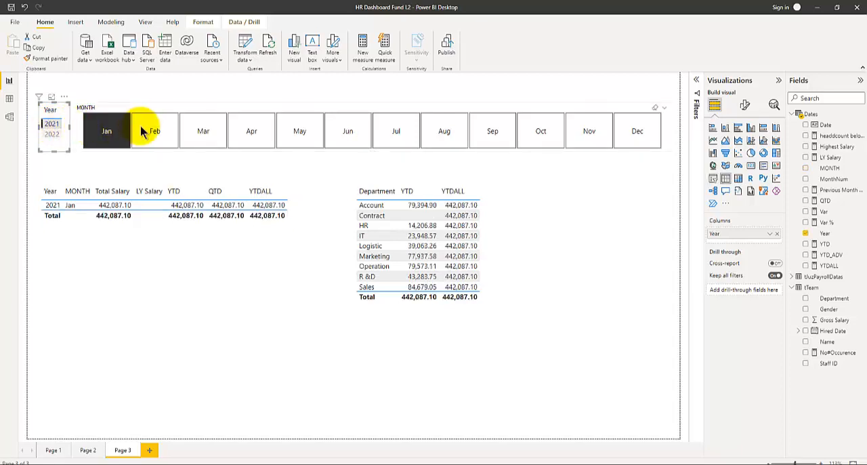
left_click(128, 139)
left_click(129, 139)
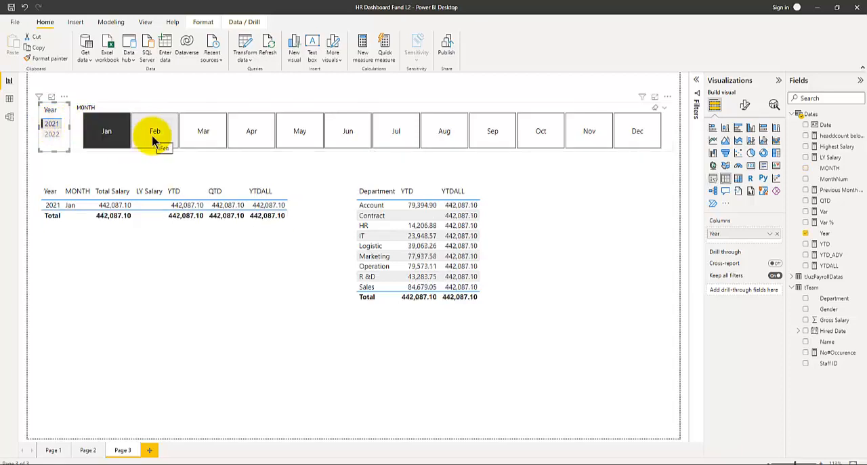
left_click(153, 139, "ctrl")
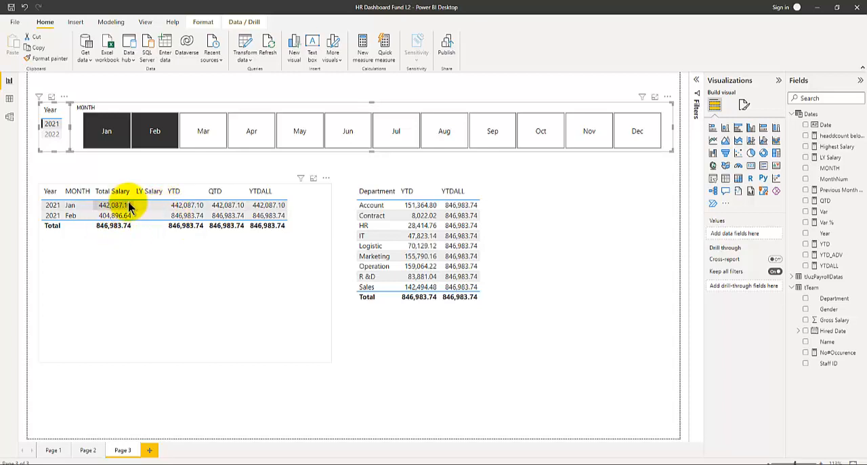
left_click(202, 135, "ctrl")
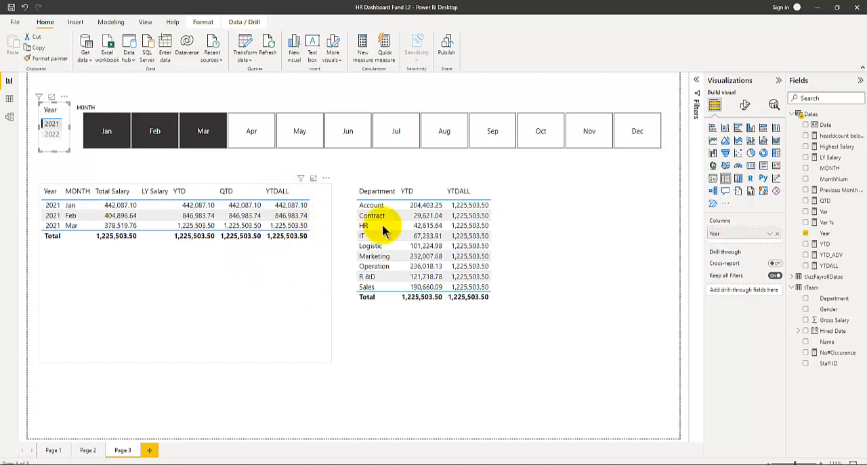
Clear the year filter and change the YTDALL measure to TOTALYTD([Total Salary],Dates[Date],ALL(Dates)).
left_click(827, 266)
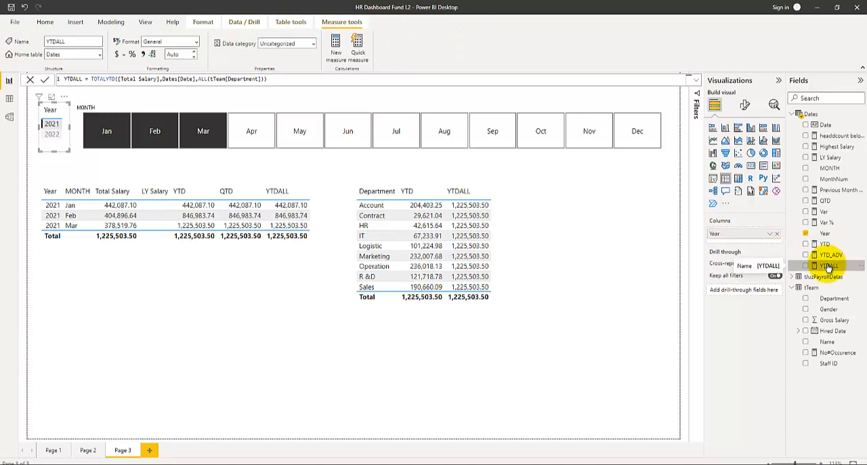
left_click(242, 251)
left_click(826, 265)
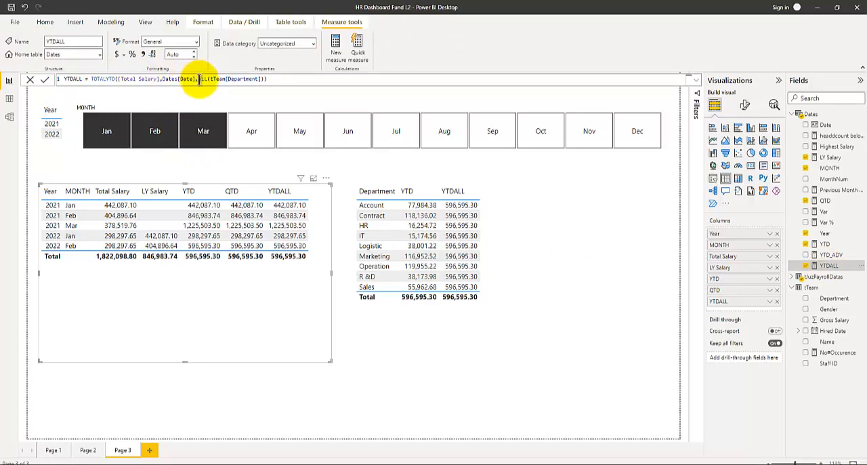
left_click_drag(212, 79, 324, 79)
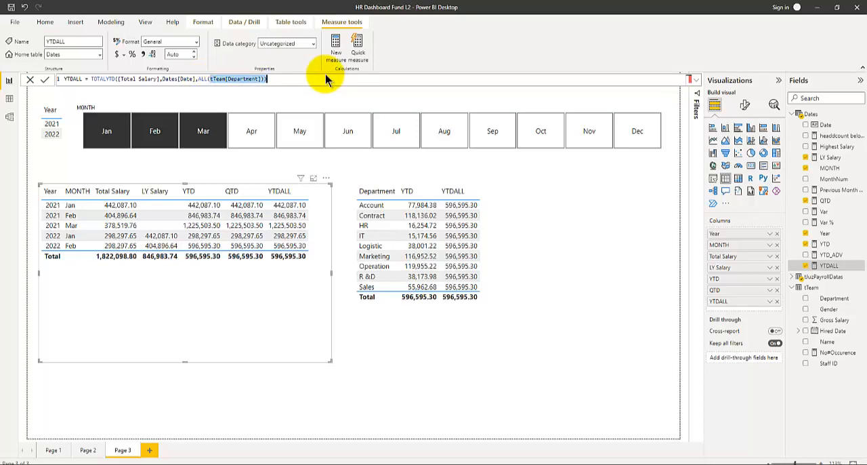
type("Dates")
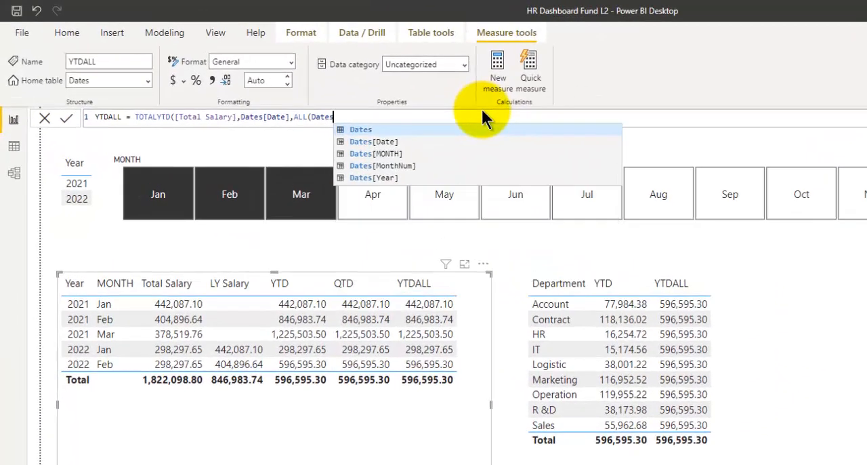
type("))")
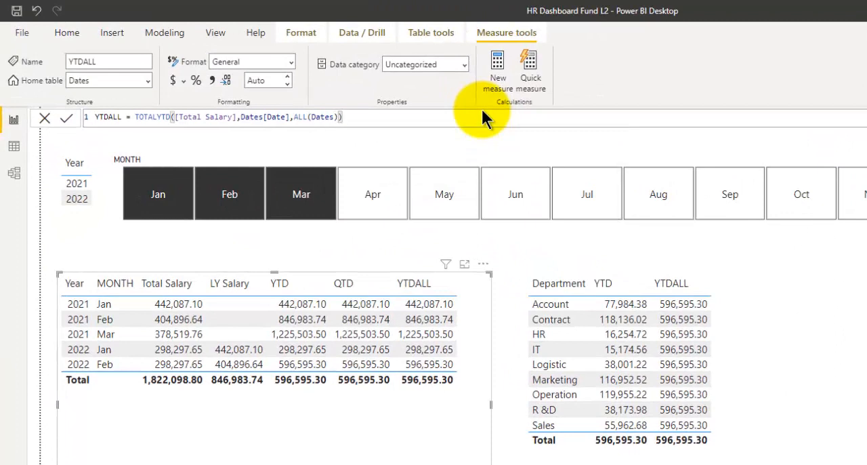
key("Return")
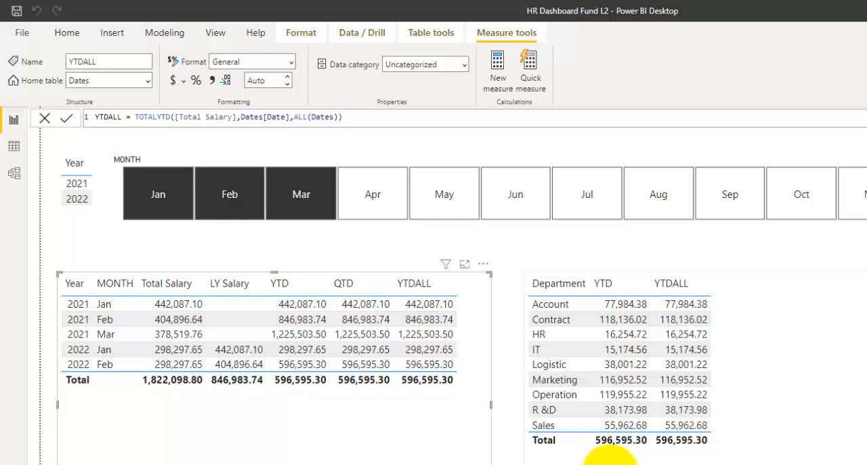
Move the department table slightly closer to the monthly salary table.
left_click(613, 458)
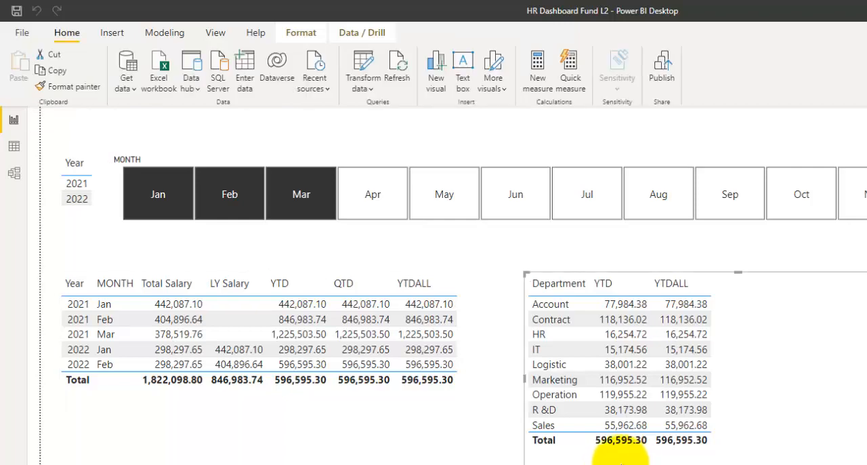
left_click_drag(620, 462, 600, 462)
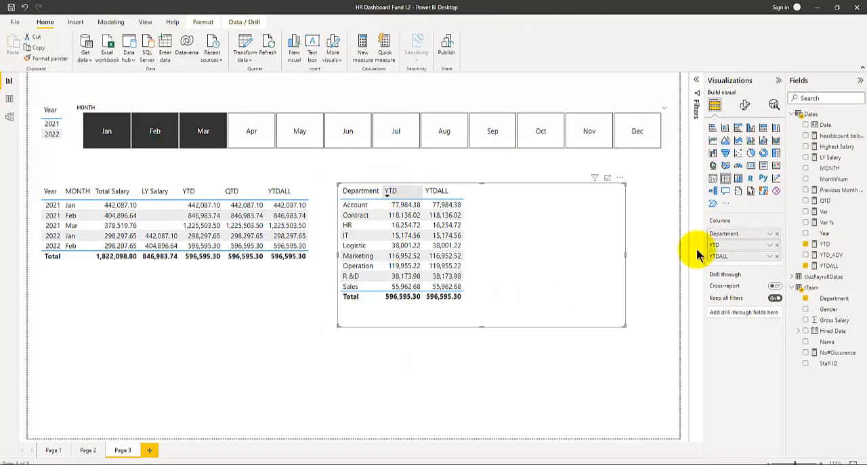
Compare the YTD and YTDALL formulas and set YTDALL's filter argument to ALL(tTeam[Department]).
left_click(844, 245)
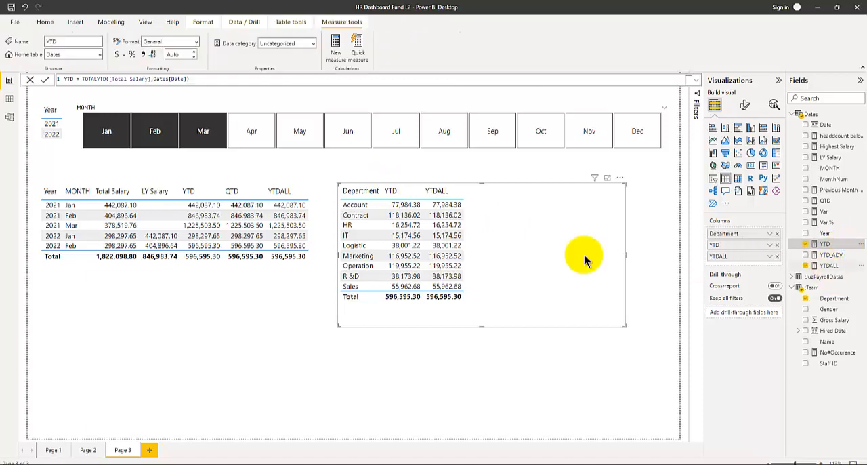
left_click(835, 266)
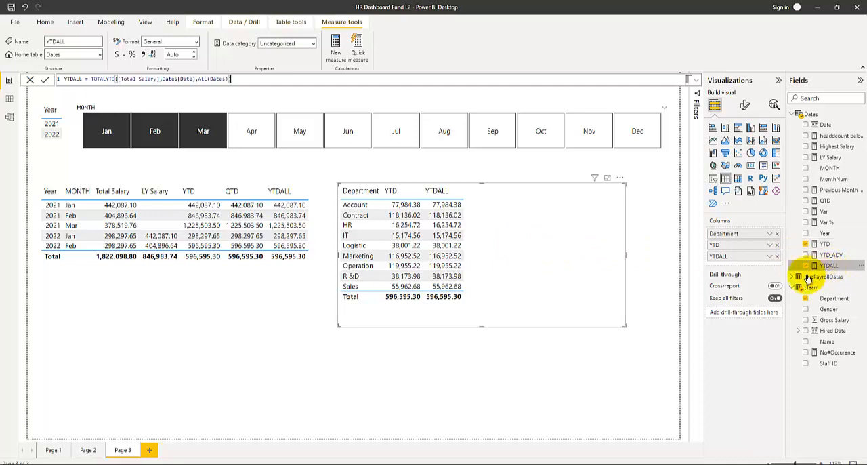
left_click(212, 79)
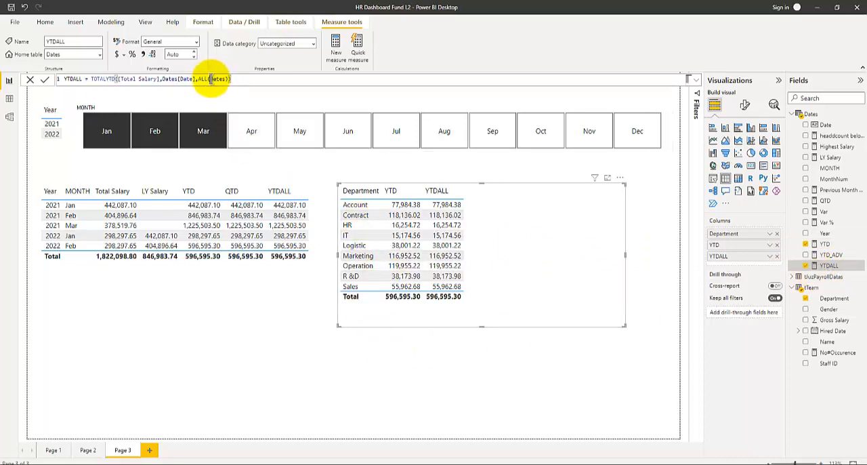
left_click_drag(211, 78, 311, 83)
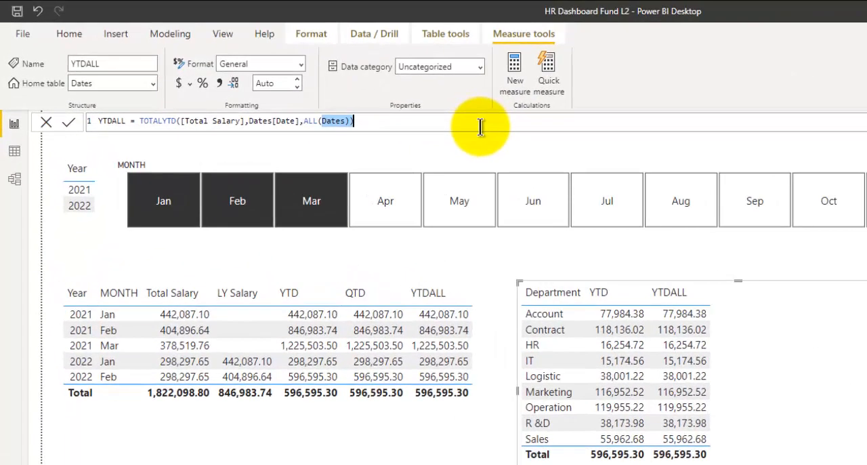
type("d")
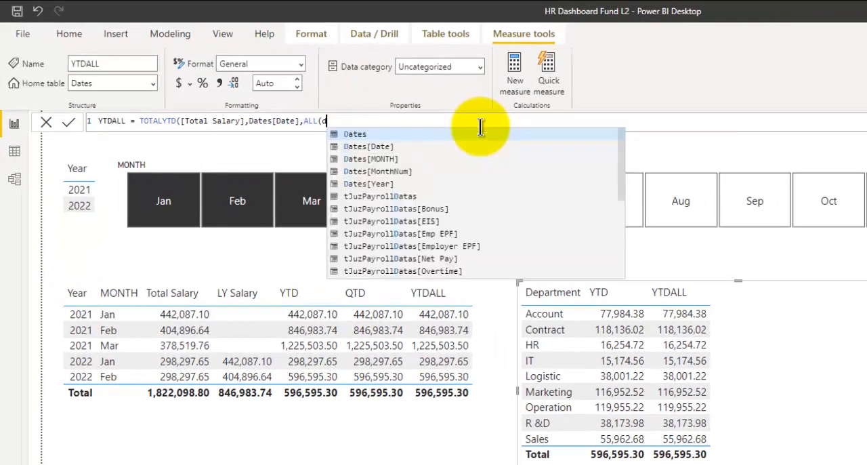
type("e")
key("Tab")
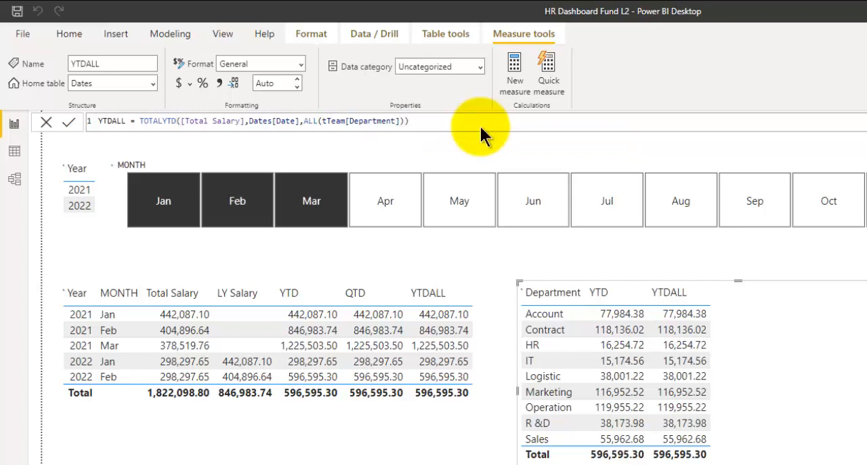
key("Return")
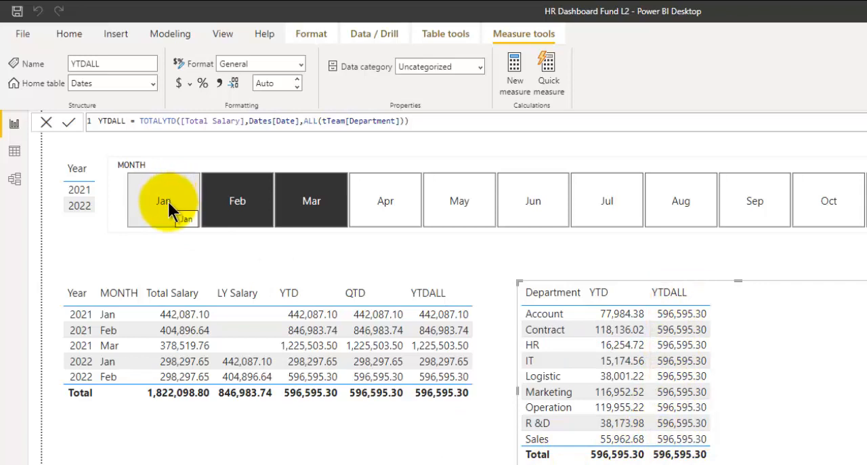
Compare the YTD and YTDALL figures per department by filtering on 2021, on 2022, and on 2021 again.
left_click(296, 220, "ctrl")
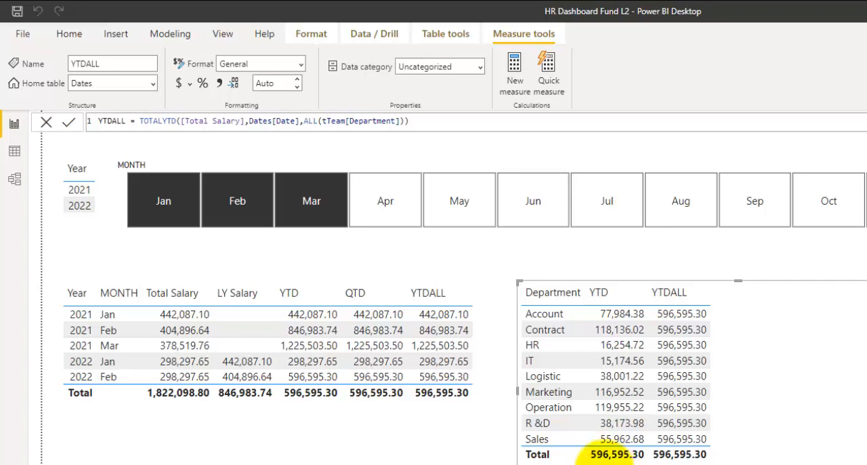
left_click(80, 298)
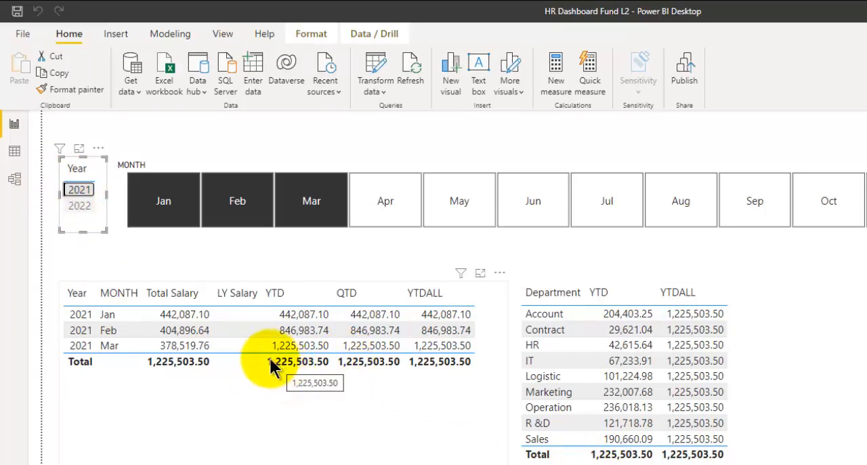
left_click(81, 206)
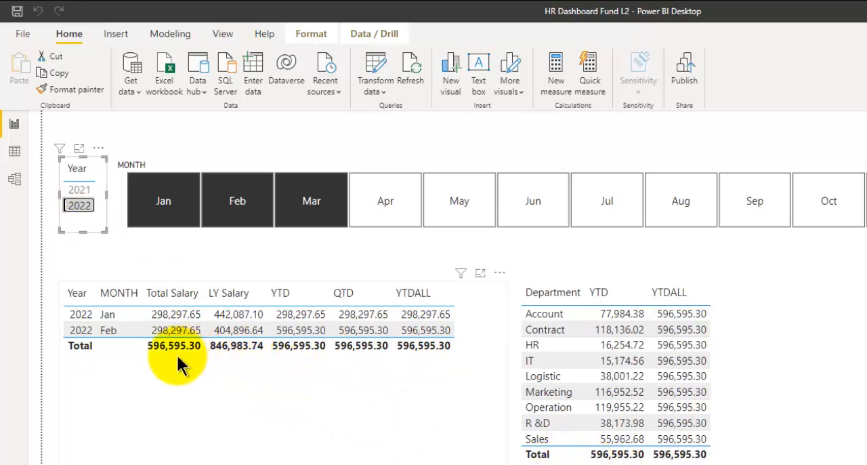
left_click(78, 191)
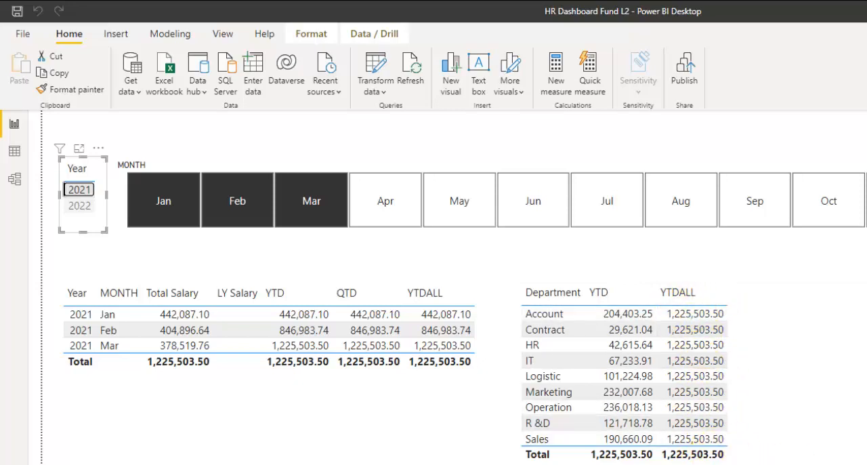
Clear the YTDALL measure's existing expression and start a new one with the TOTALYTD function.
left_click(866, 460)
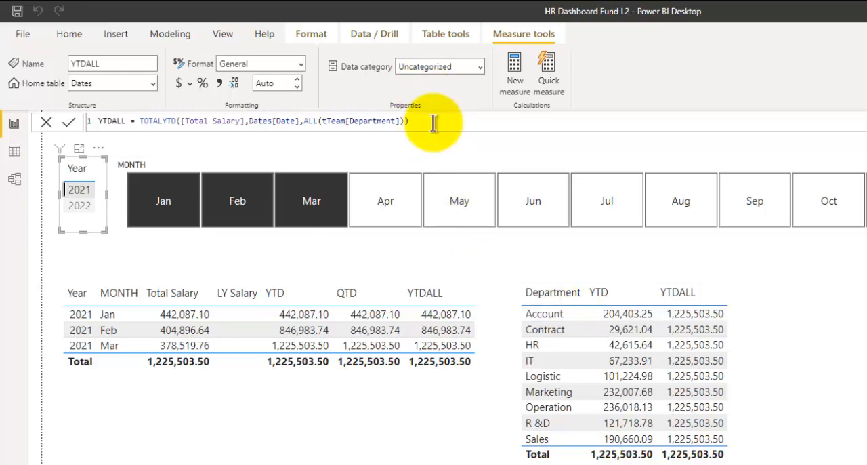
left_click_drag(433, 123, 138, 121)
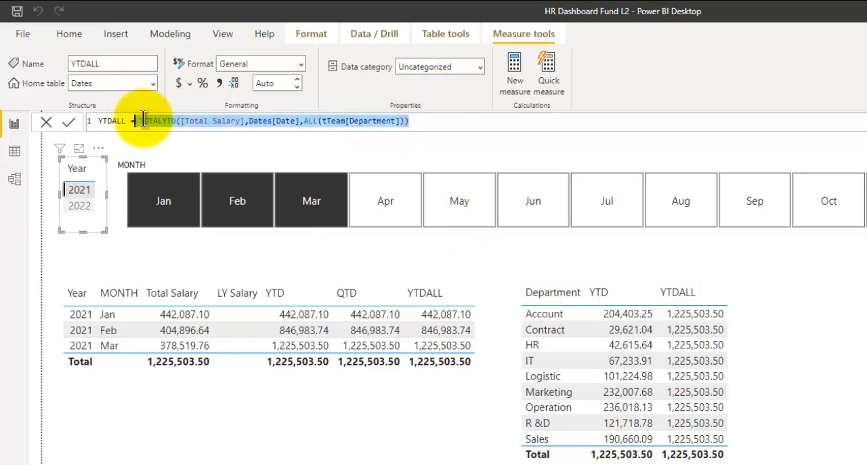
key("BackSpace")
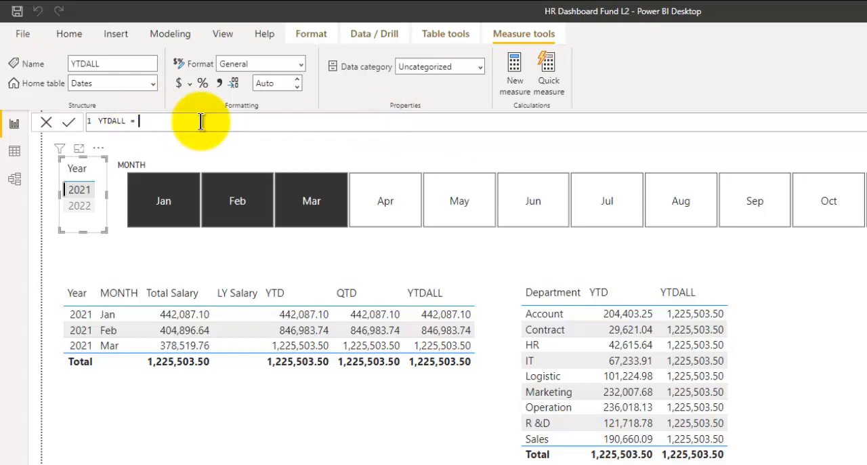
type("Total")
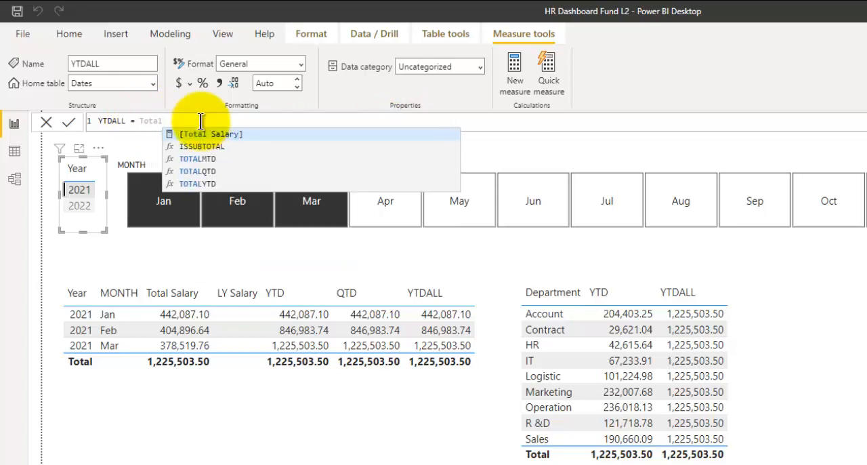
key("Down")
key("Down")
key("Down")
key("Down")
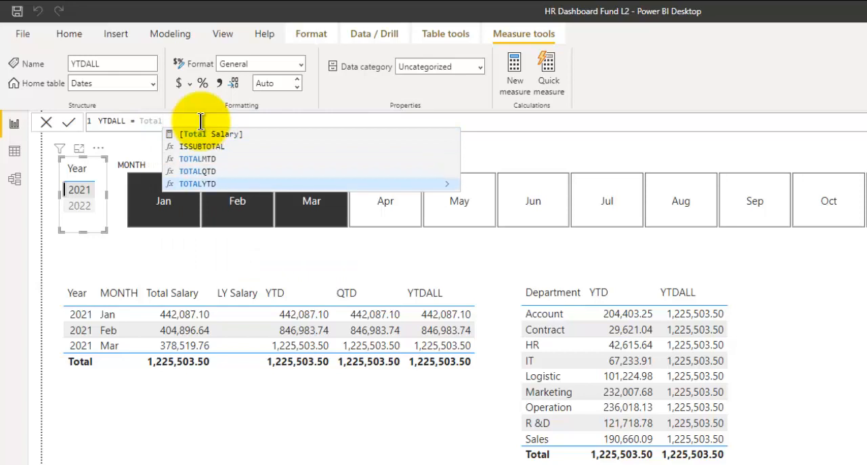
key("Tab")
Supply [Total Salary] as the TOTALYTD expression and Dates[Date] as its dates argument in YTDALL.
type("[tot")
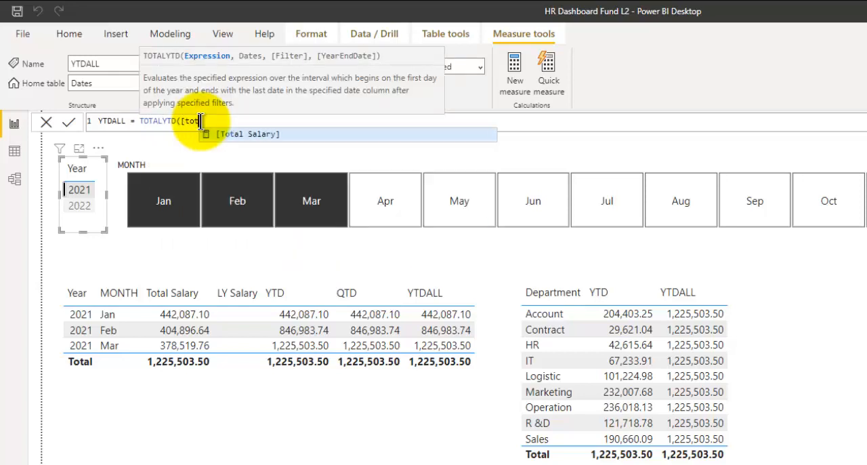
key("Tab")
type(",")
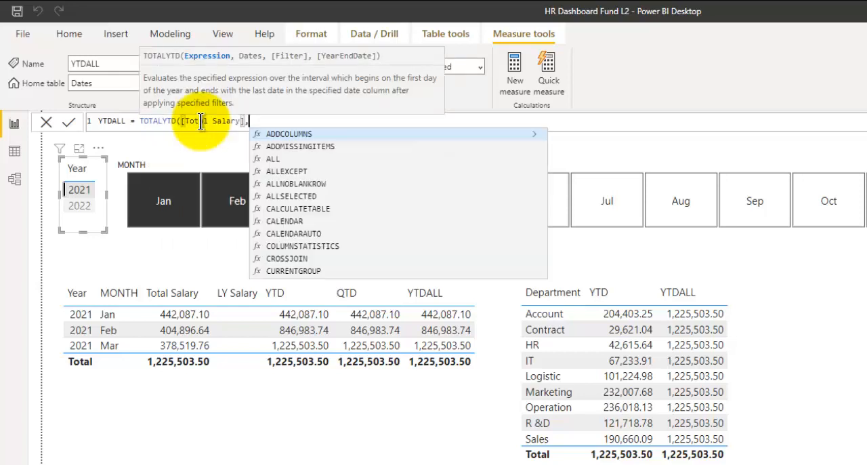
type("date")
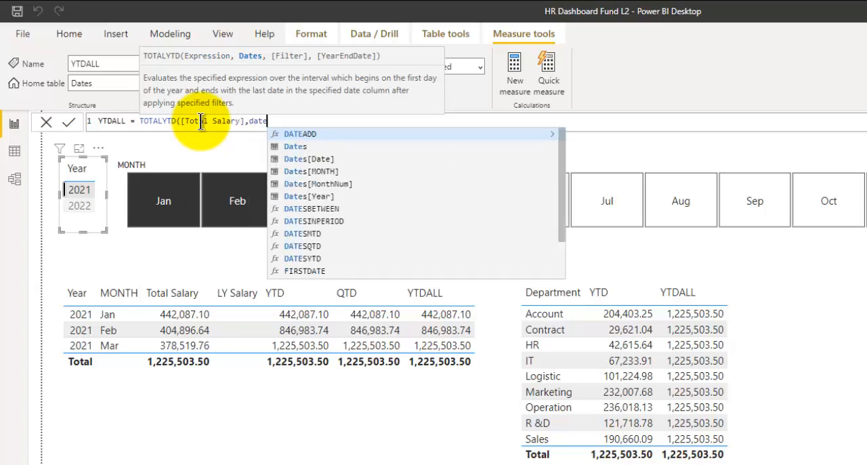
key("Down")
key("Tab")
type(",")
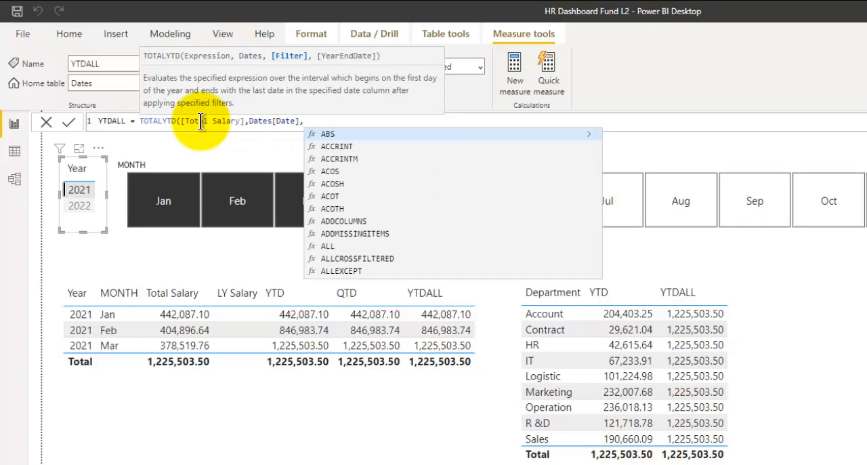
Add ALL(tTeam[Department]) as the filter argument and close the YTDALL formula's parentheses.
type("ALL")
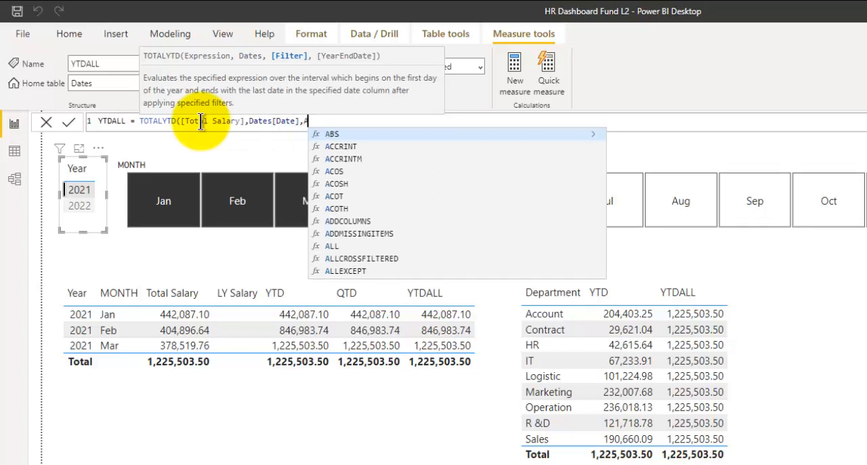
type("(")
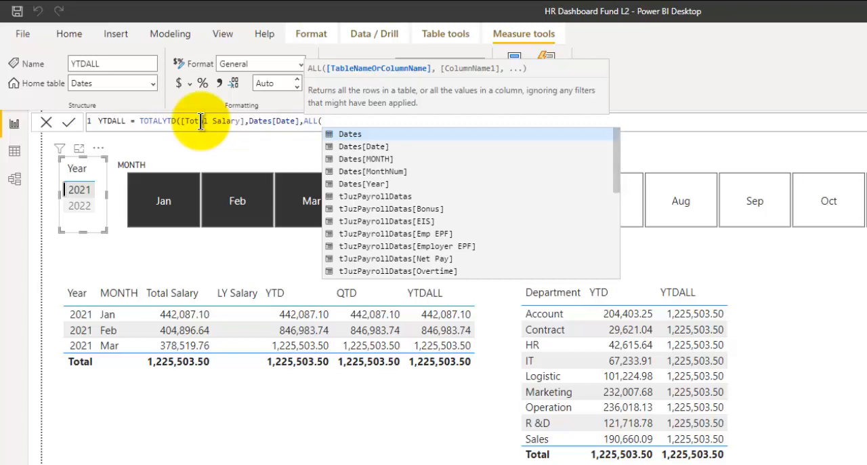
type("tTeam[Department]")
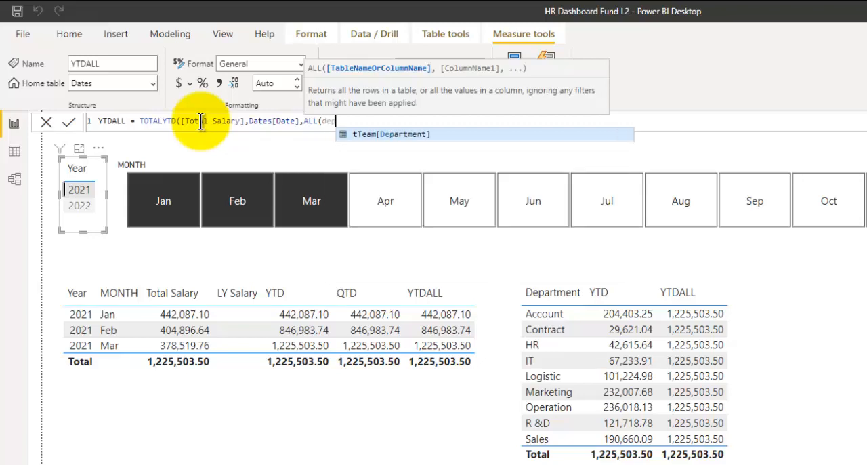
type(")")
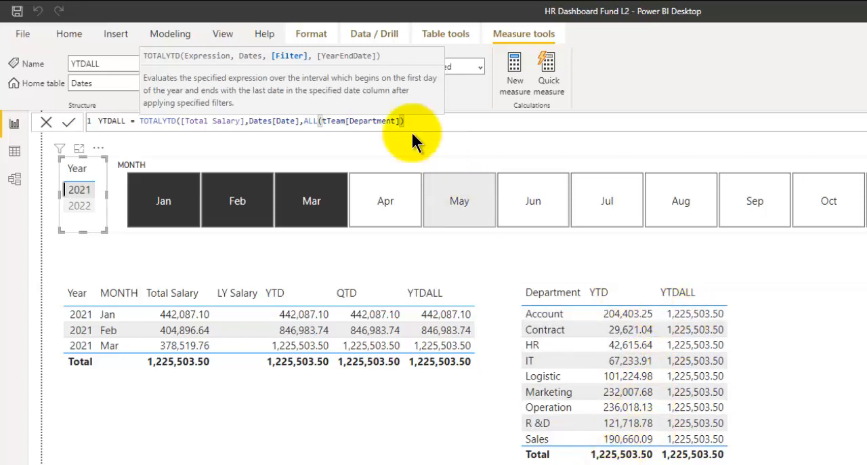
type(")")
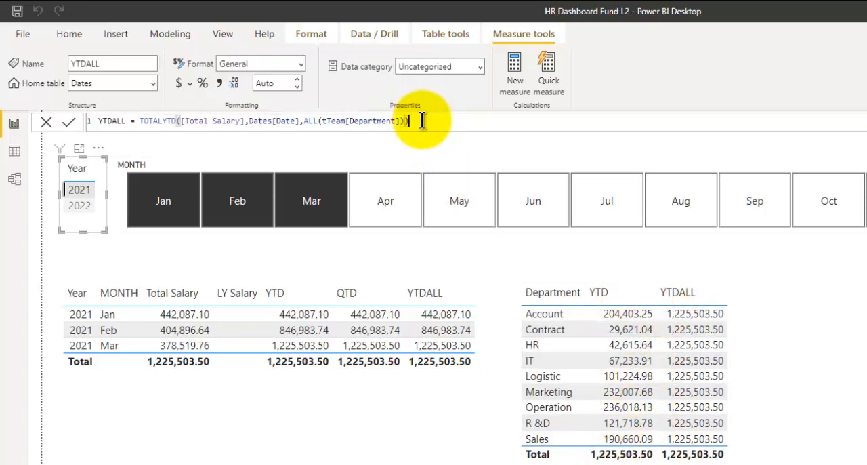